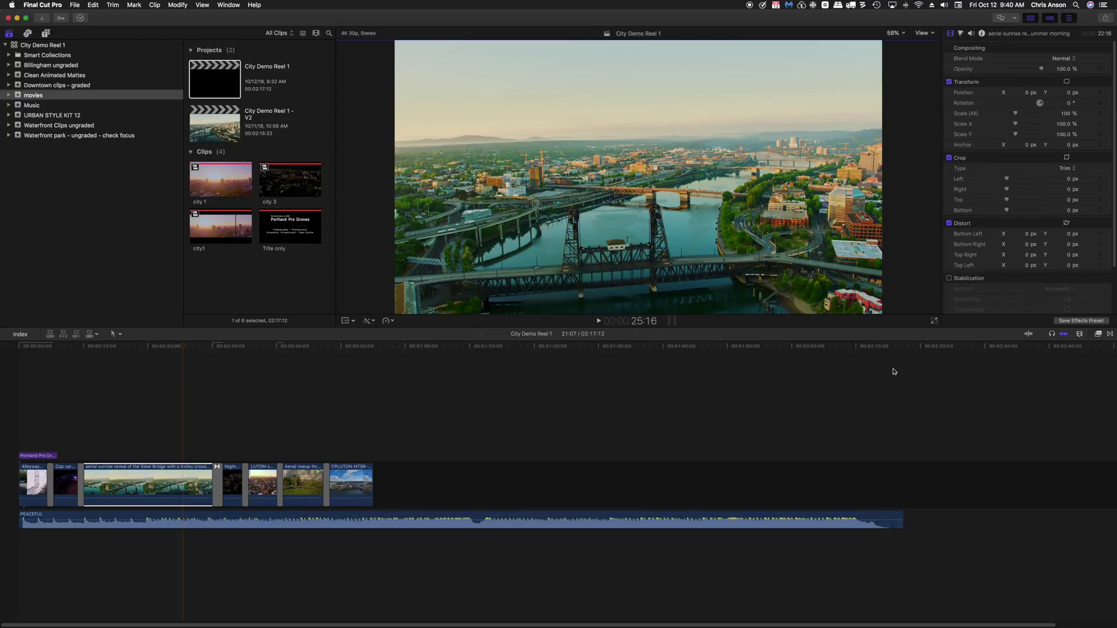
# Step: Check City Demo Reel 1's settings (3840x2160, 30p, Rec. 709, stereo 48kHz) and cancel without changes
pyautogui.click(214, 93)
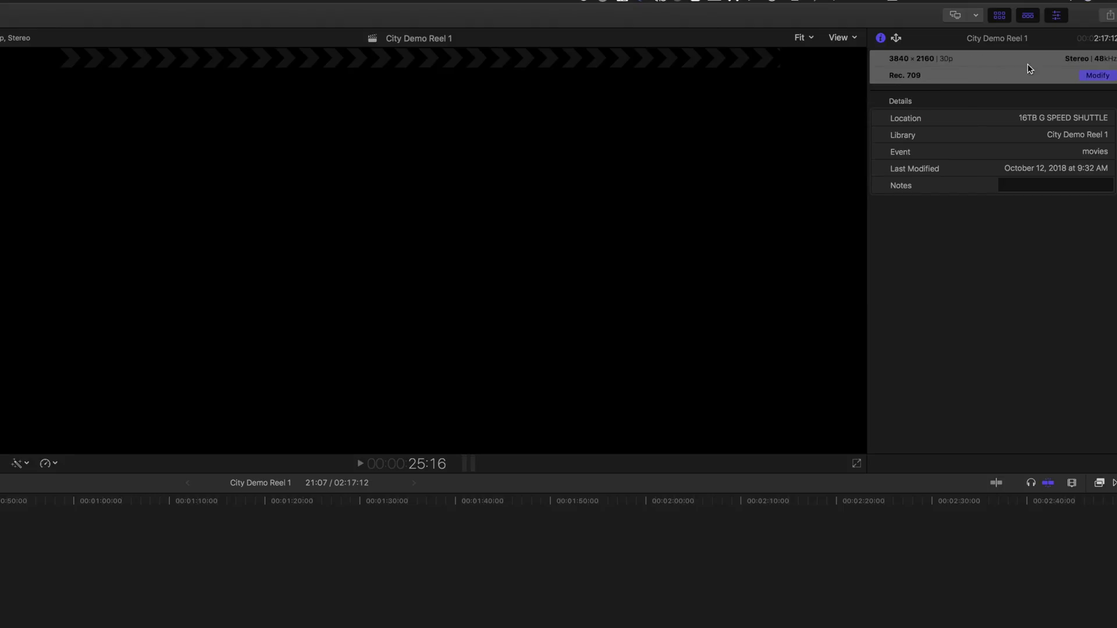
pyautogui.click(1098, 76)
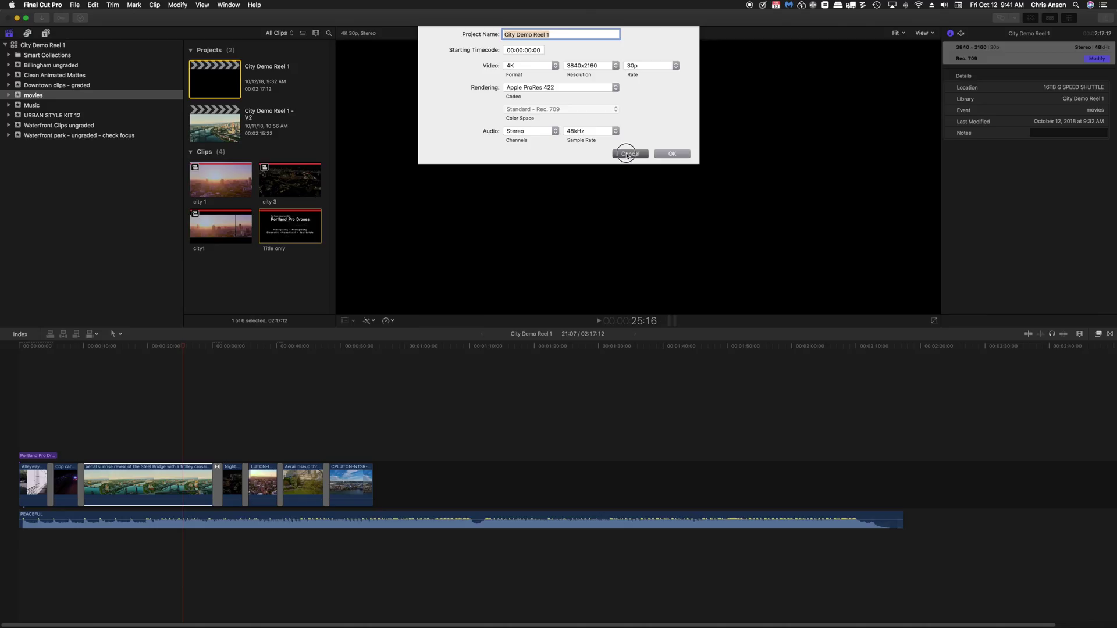
pyautogui.click(402, 219)
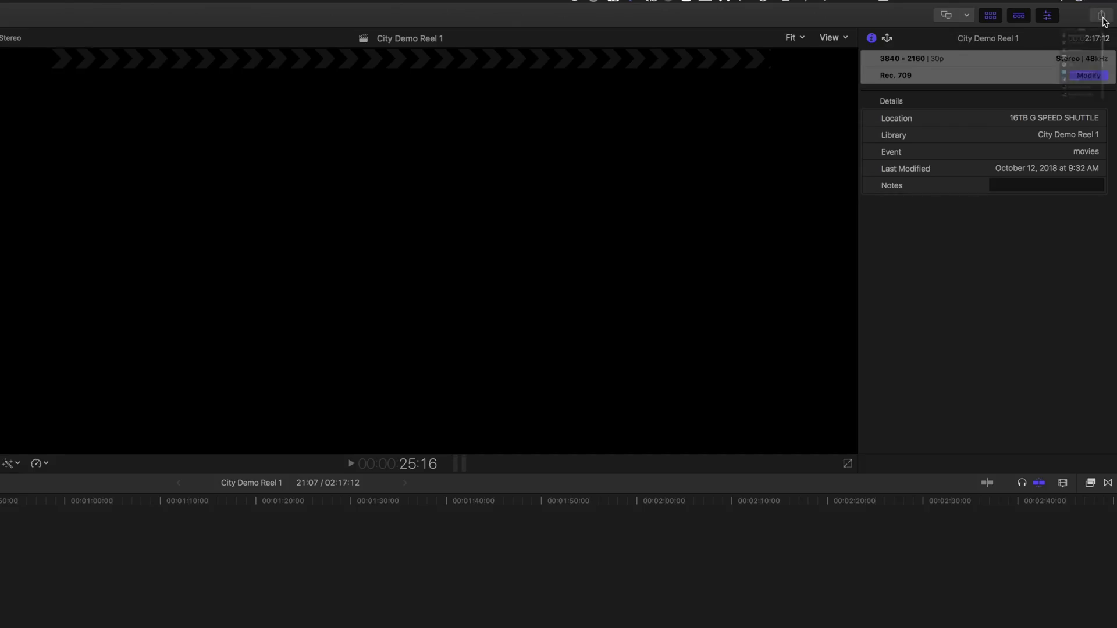
# Step: Choose Add Destination… from the Share menu and move the Destinations window lower on screen
pyautogui.click(1106, 20)
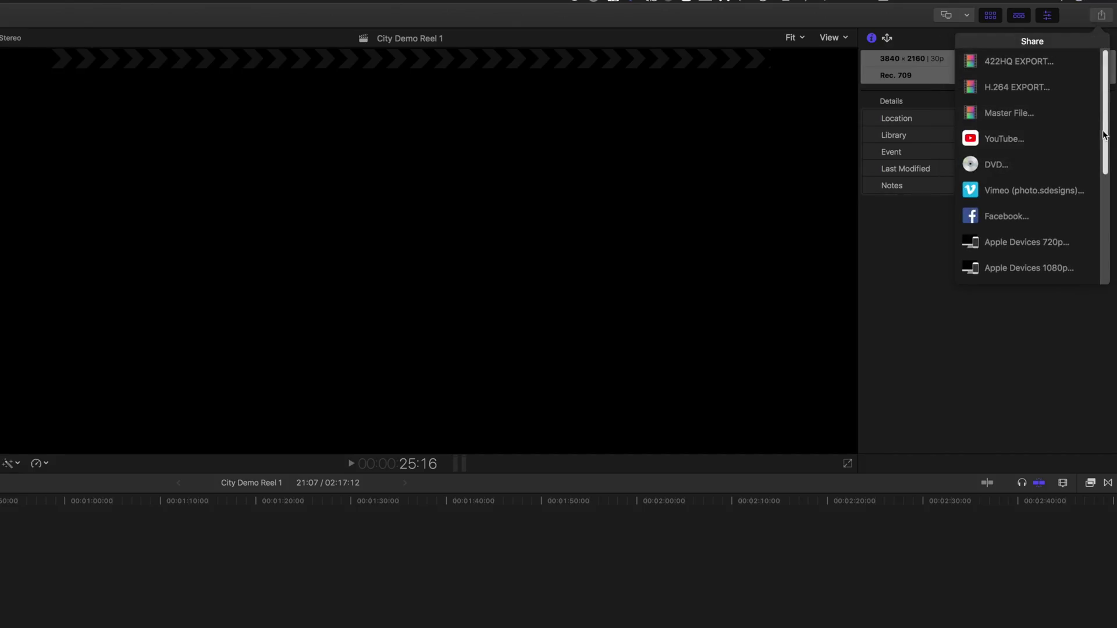
pyautogui.moveTo(1104, 135); pyautogui.dragTo(1107, 249)
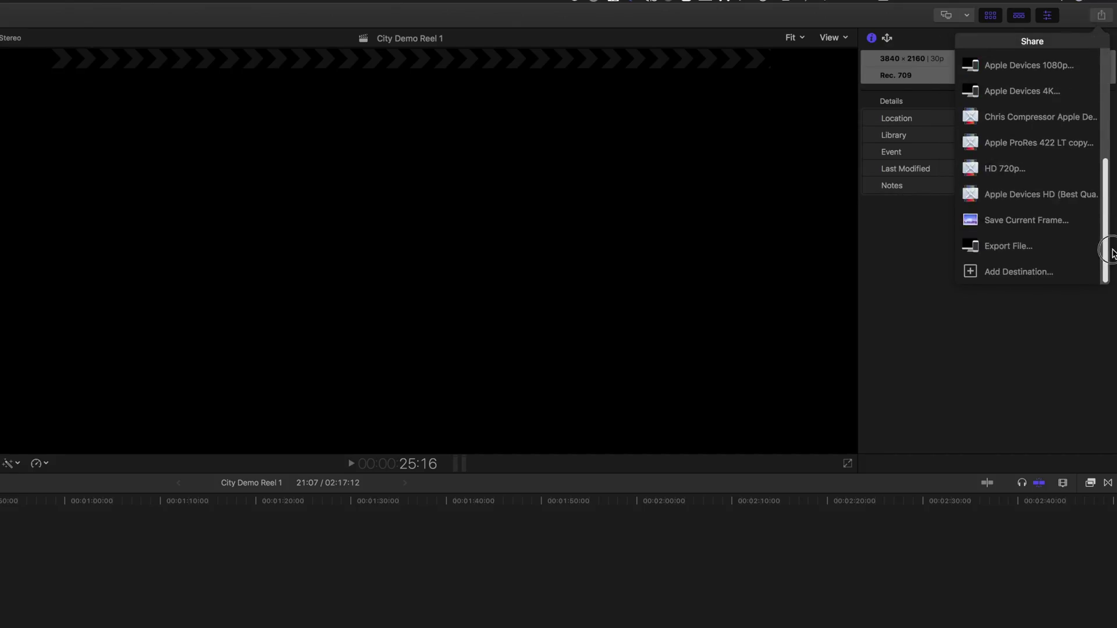
pyautogui.click(1001, 282)
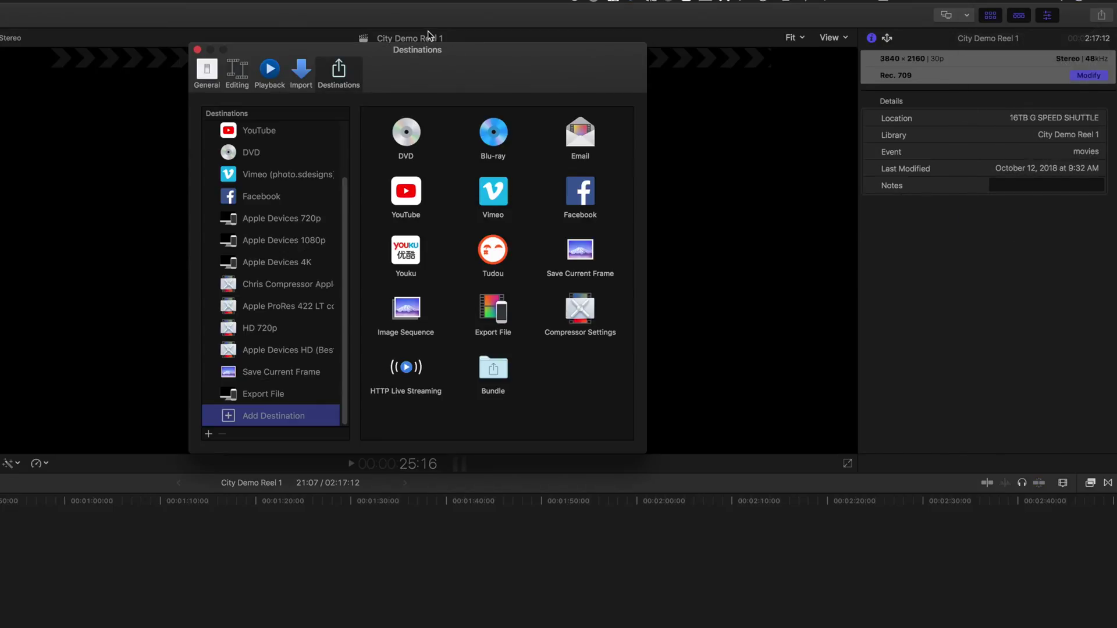
pyautogui.moveTo(431, 50); pyautogui.dragTo(412, 141)
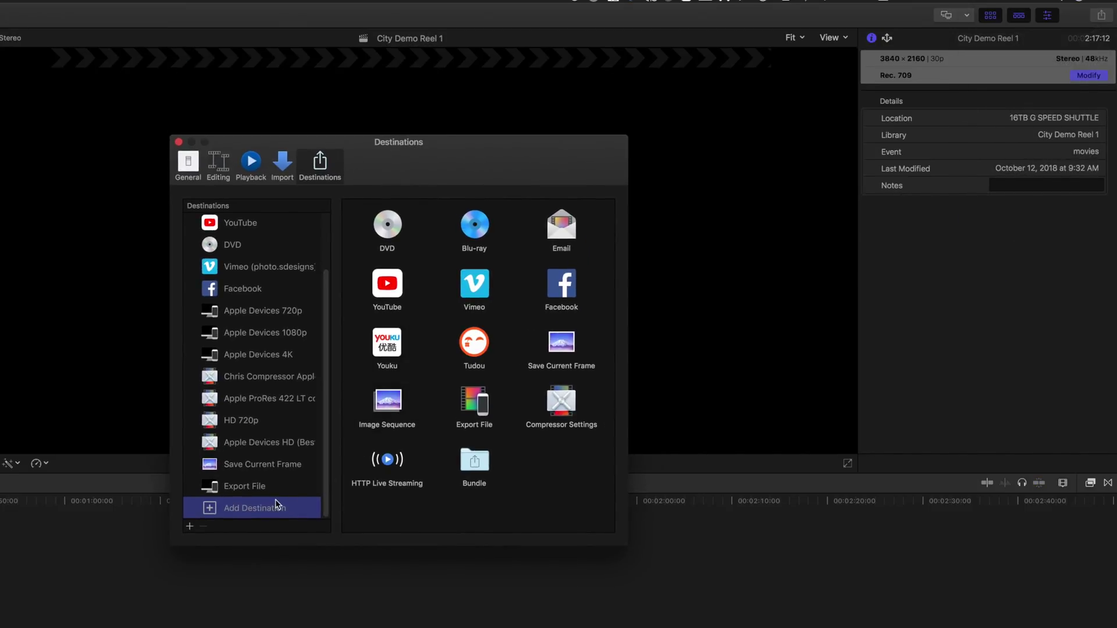
# Step: Add an Export File destination and rename it 'h.264 1920x1080 .mov'
pyautogui.doubleClick(479, 409)
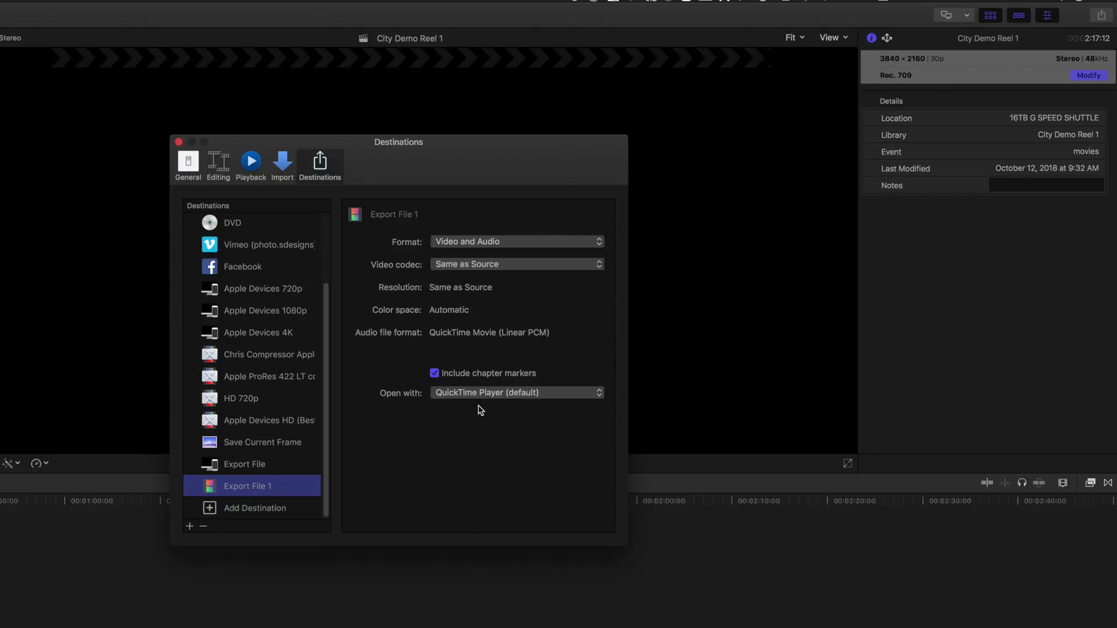
pyautogui.click(248, 492)
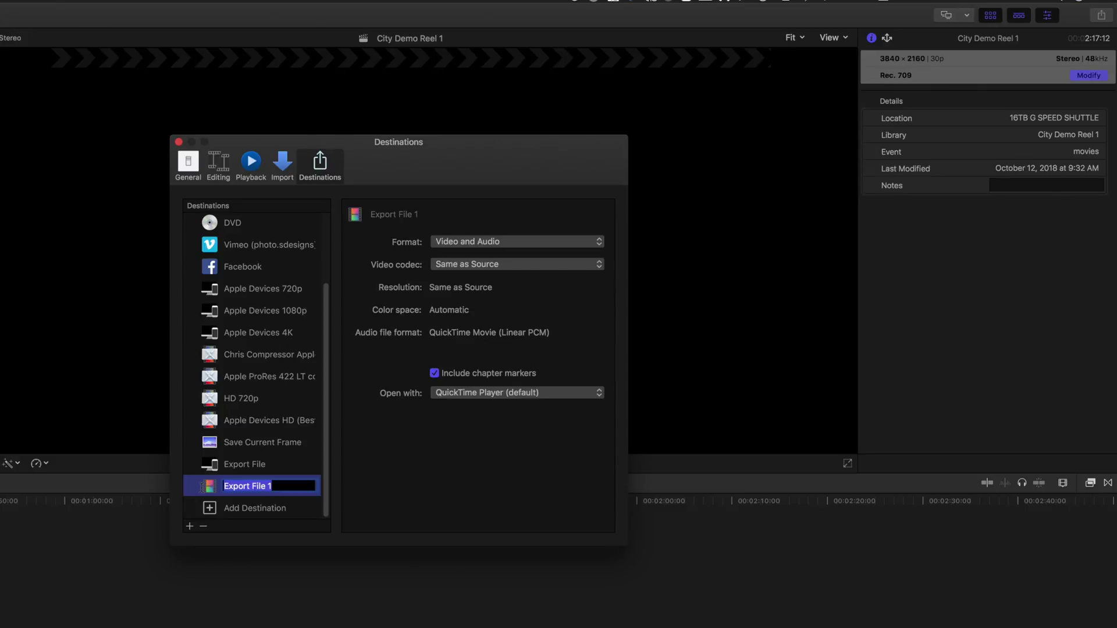
pyautogui.write('h.264')
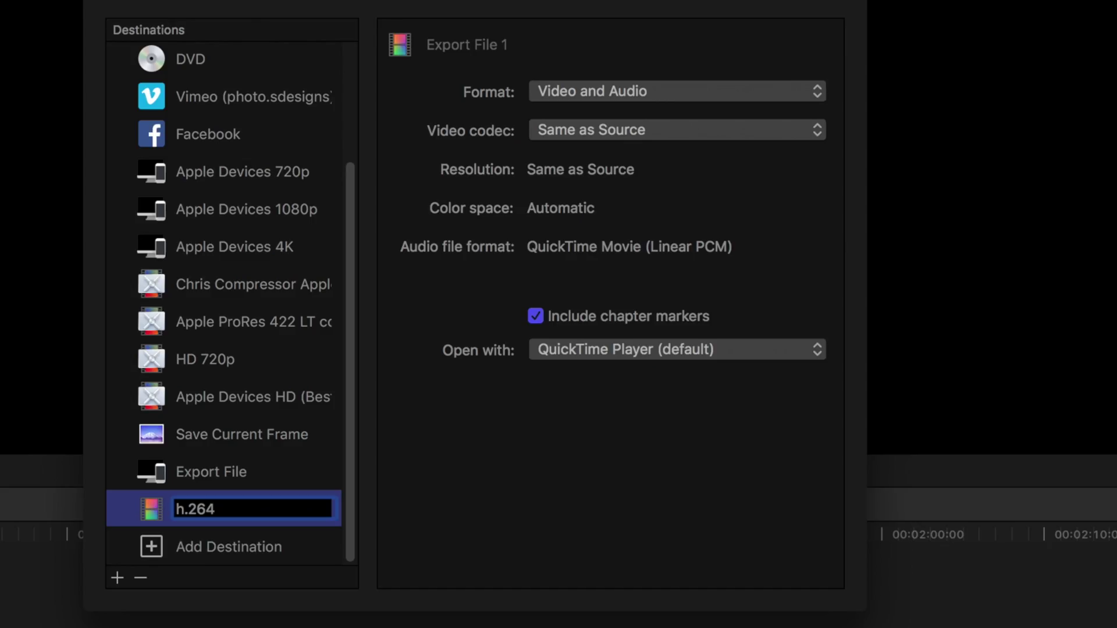
pyautogui.write(' 190')
pyautogui.press('BackSpace')
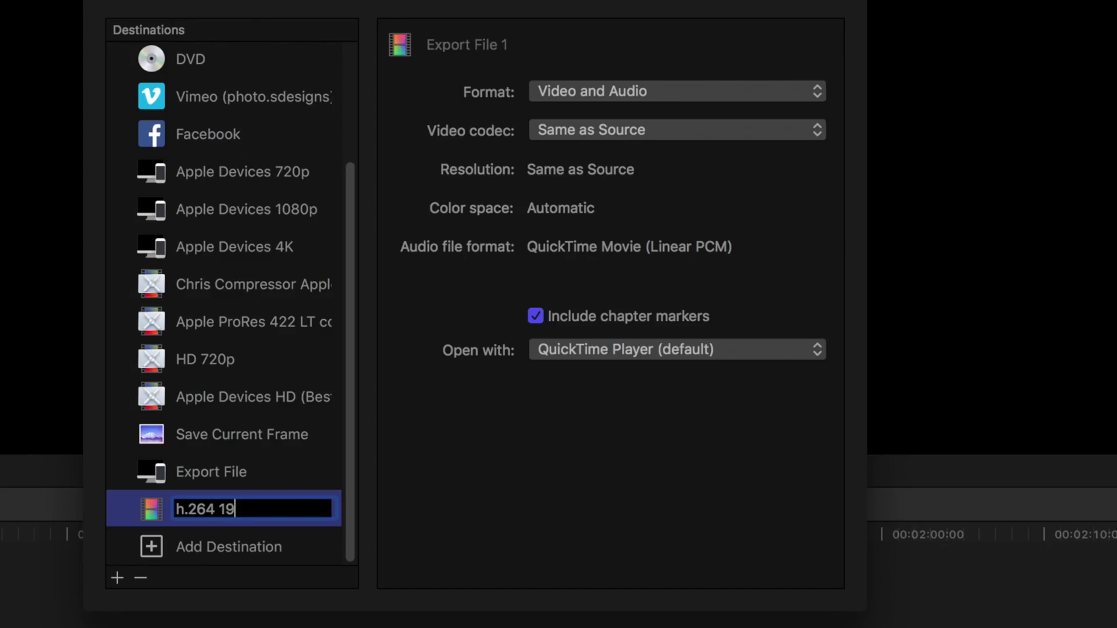
pyautogui.write('20x1080')
pyautogui.press('BackSpace')
pyautogui.press('BackSpace')
pyautogui.write('080 .mov')
pyautogui.press('Return')
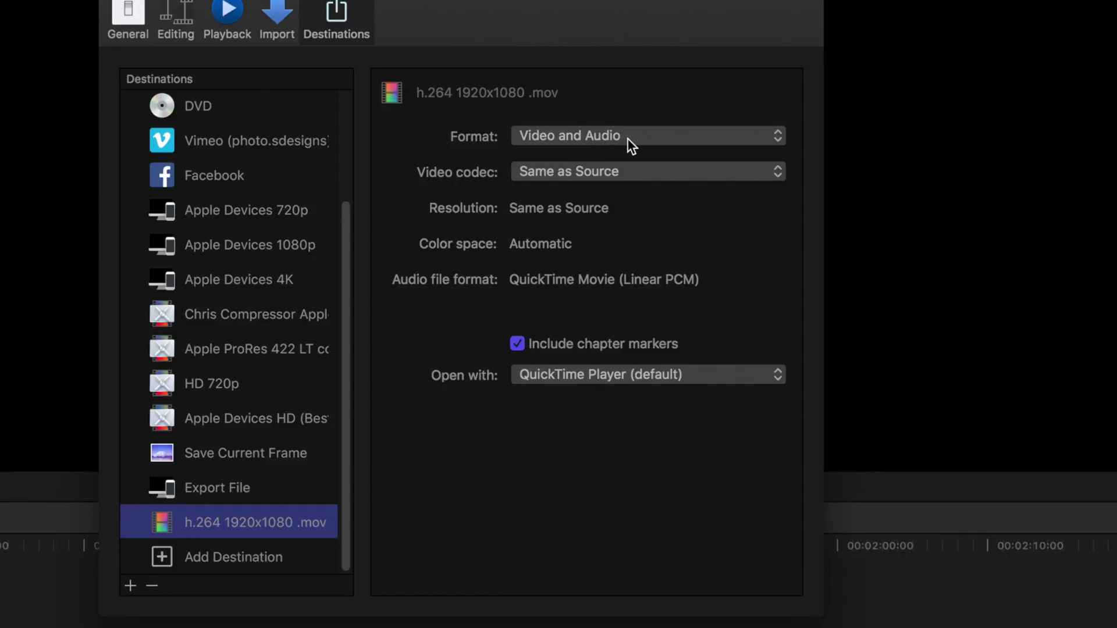
# Step: Set the new destination to Web Hosting, H.264 Better Quality, 1920x1080, no chapter markers, and move it to the top
pyautogui.click(613, 137)
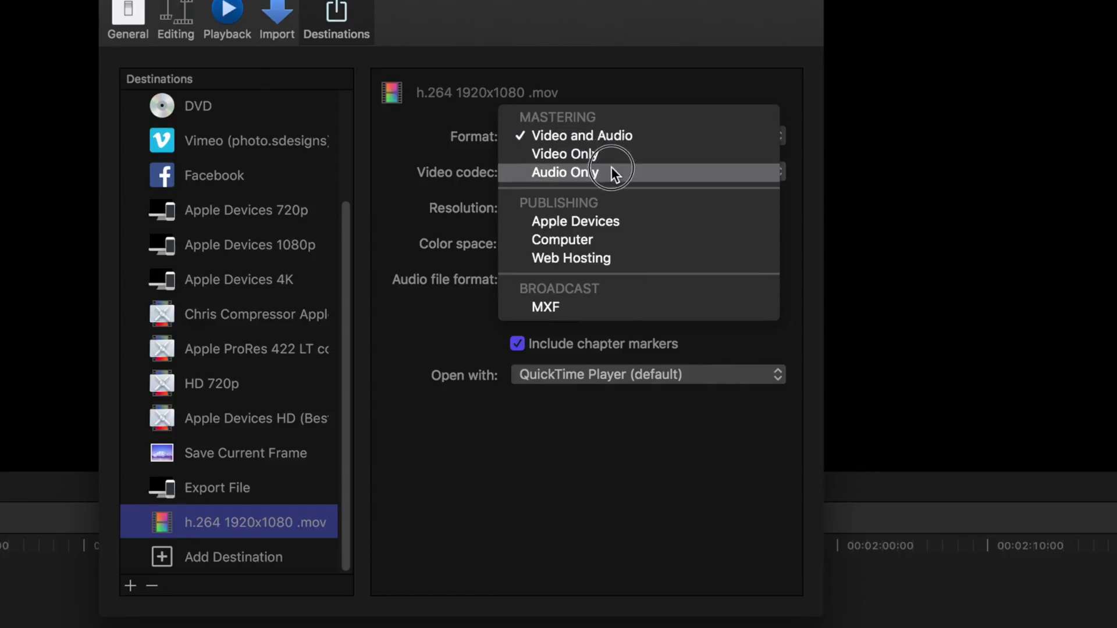
pyautogui.click(608, 258)
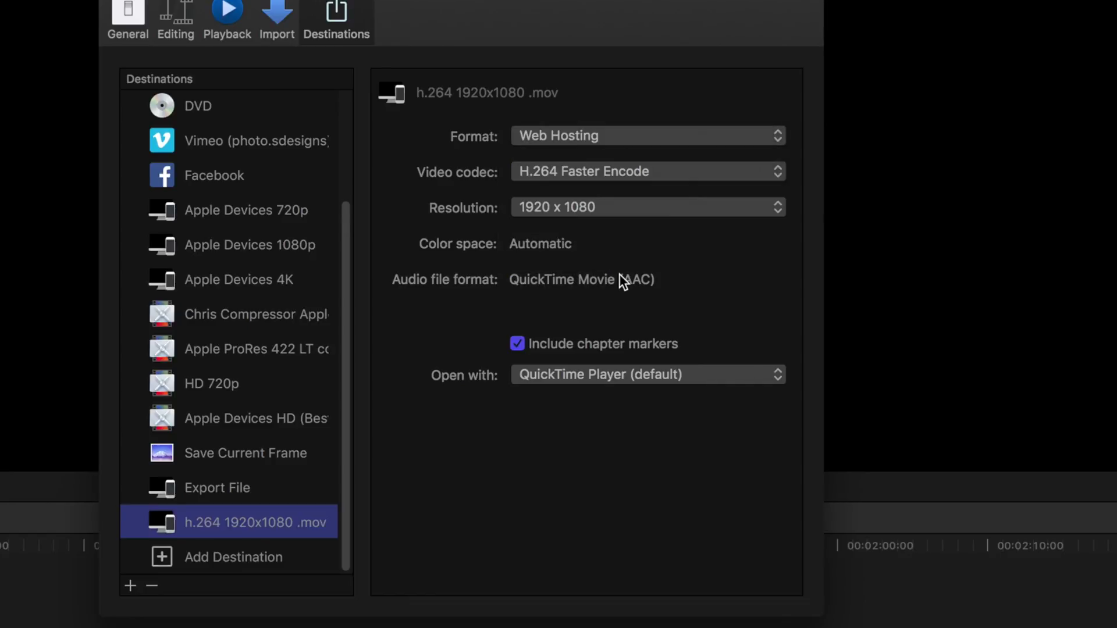
pyautogui.click(598, 173)
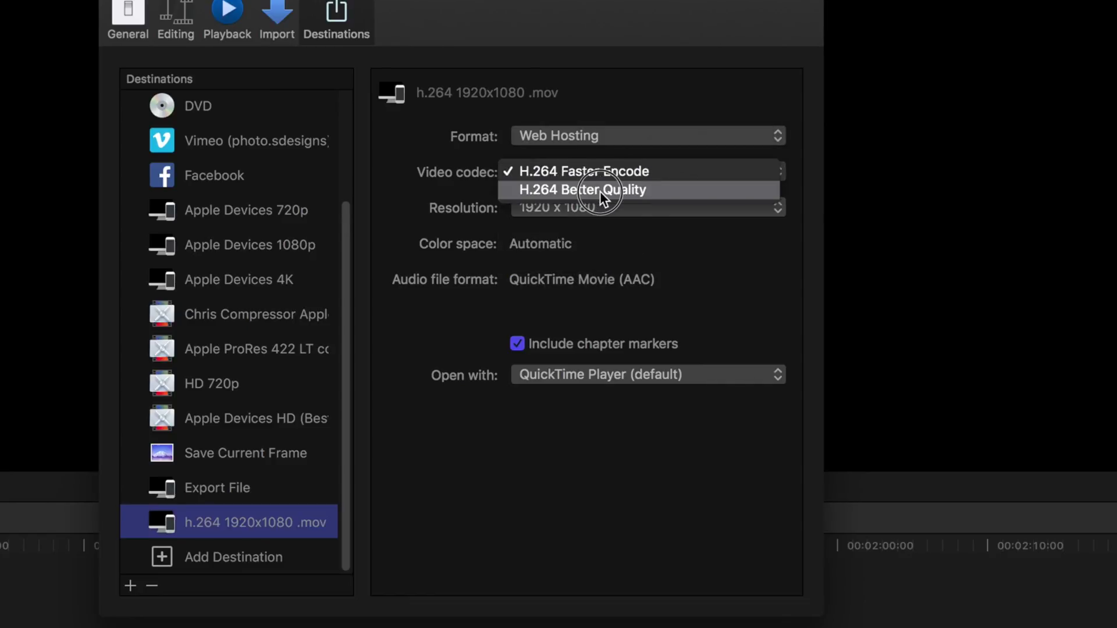
pyautogui.click(624, 191)
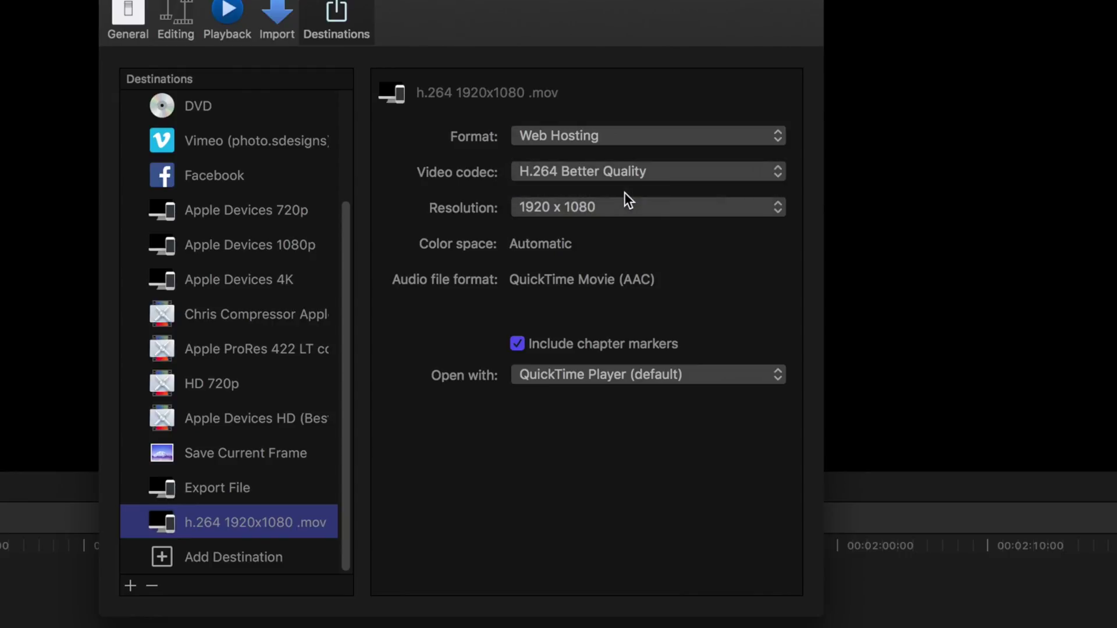
pyautogui.click(571, 210)
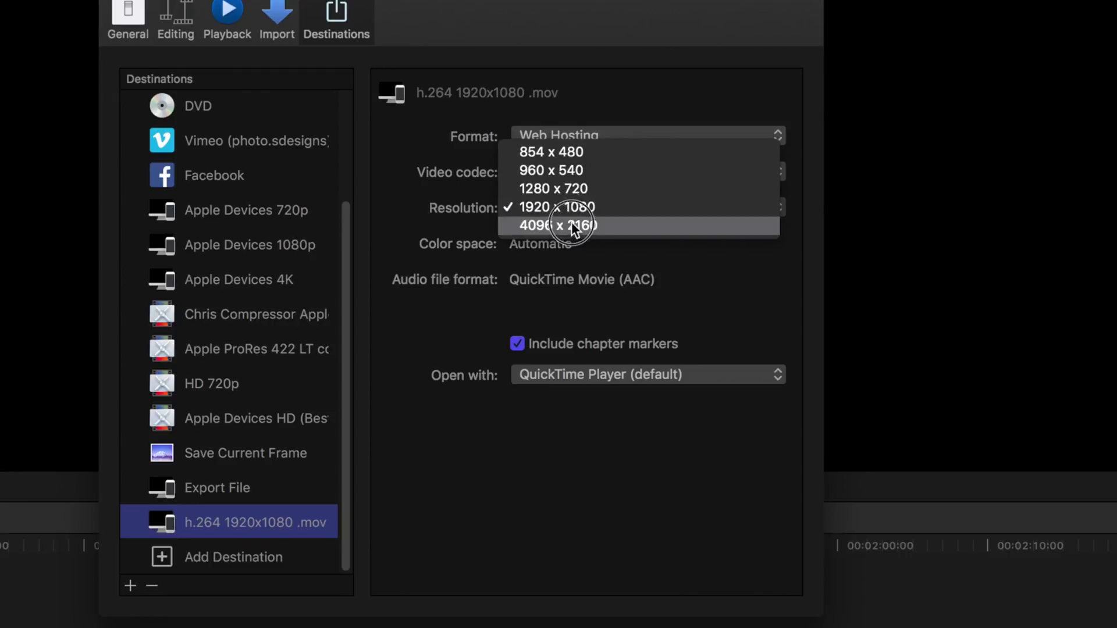
pyautogui.click(572, 209)
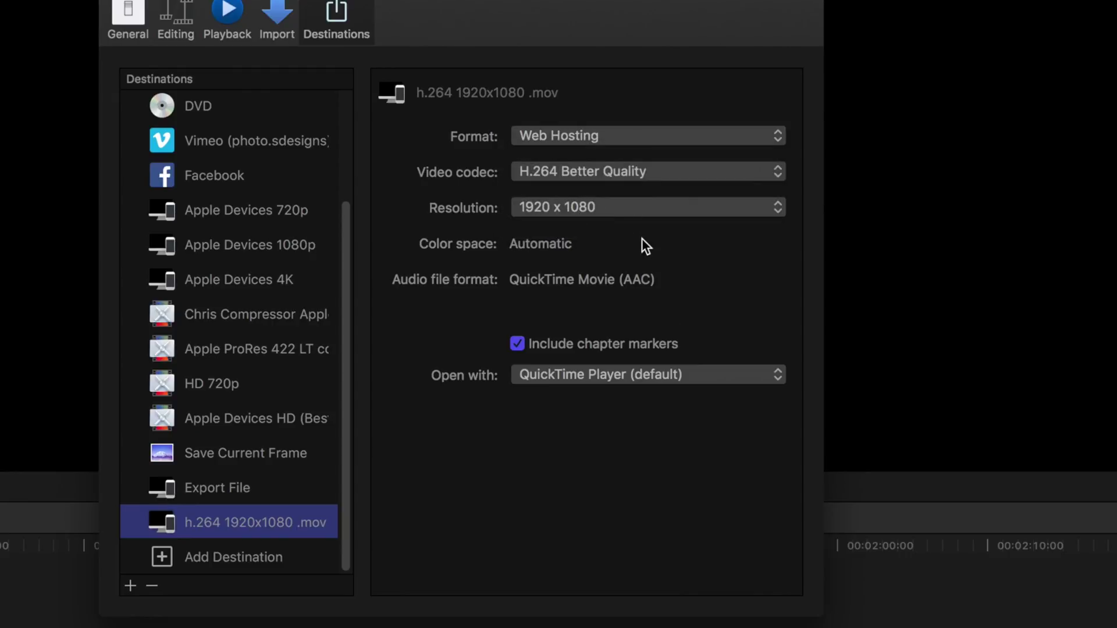
pyautogui.click(518, 343)
pyautogui.moveTo(218, 525); pyautogui.dragTo(225, 95)
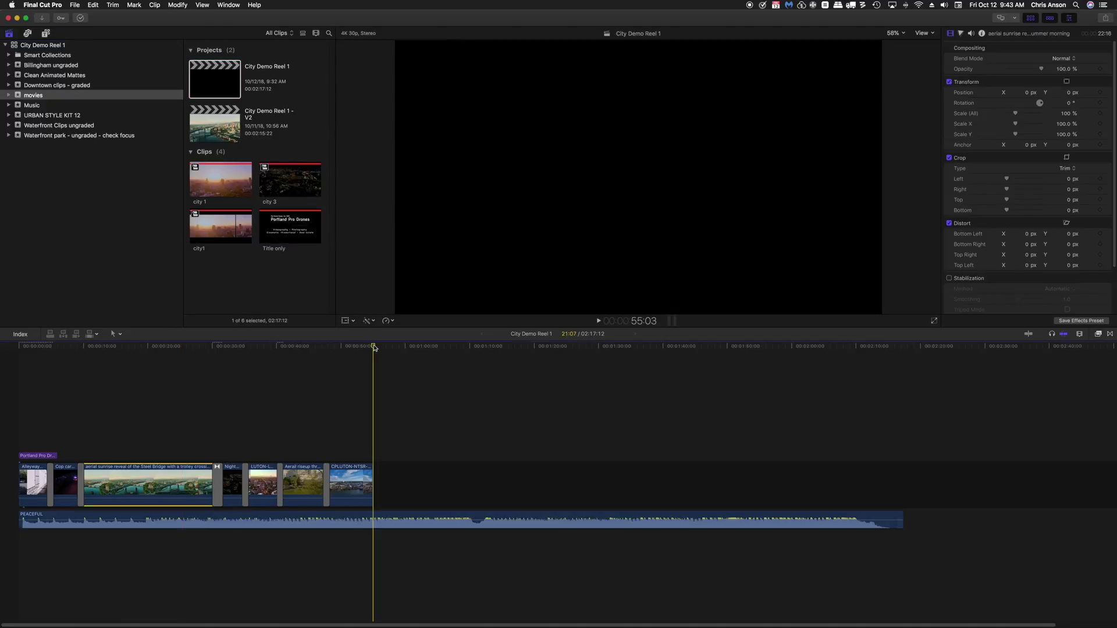
# Step: Trim the PEACEFUL music at the playhead to end with the last video clip, then preview the aerial river shot
pyautogui.hotkey('alt', ']')
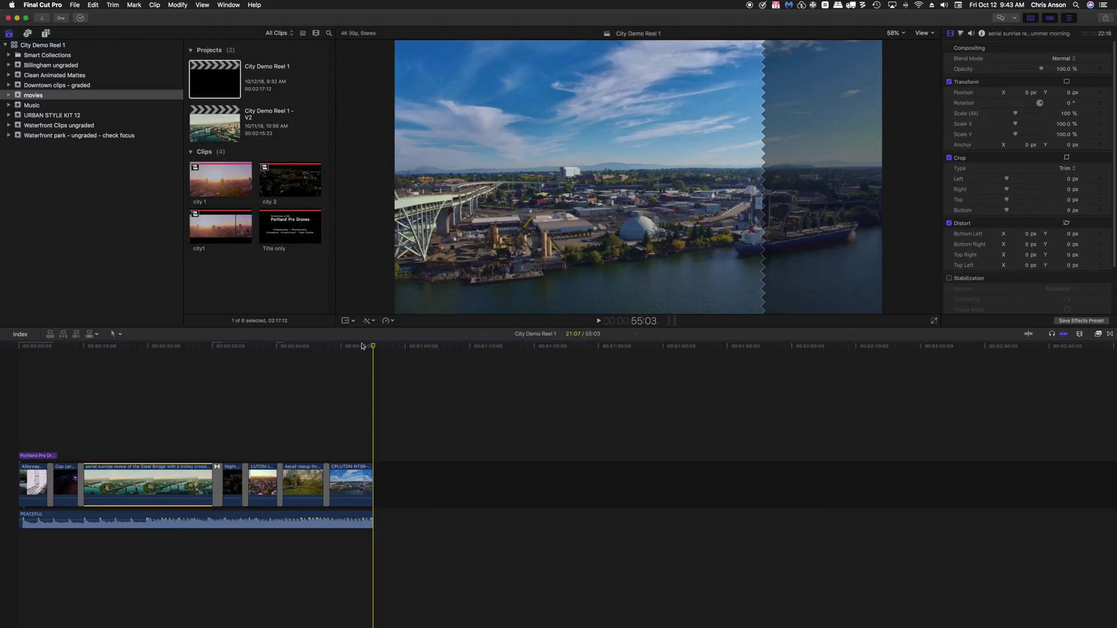
pyautogui.click(249, 347)
pyautogui.moveTo(246, 349); pyautogui.dragTo(182, 351)
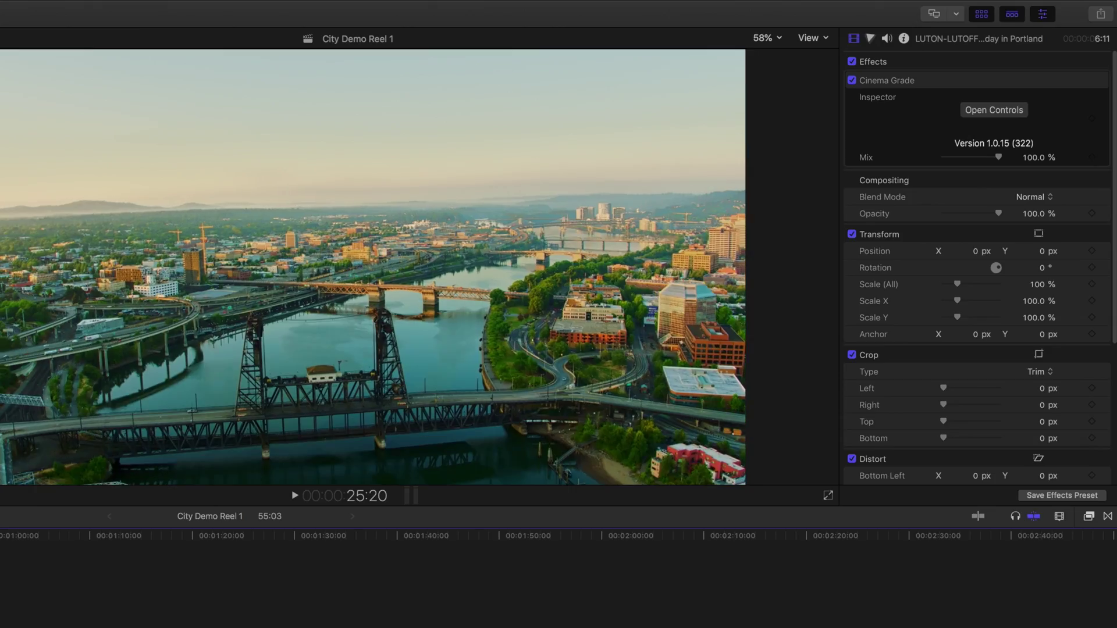
pyautogui.click(1105, 15)
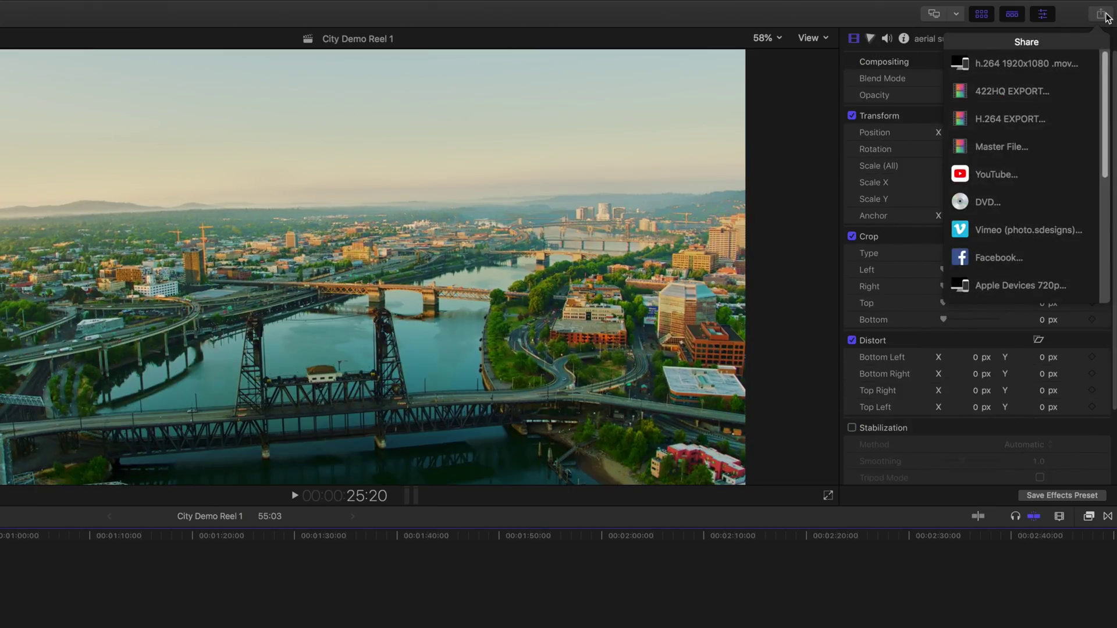
# Step: Share the project via h.264 1920x1080 .mov to Video Master Files, replacing the existing City Demo Reel 1.mov
pyautogui.click(1014, 71)
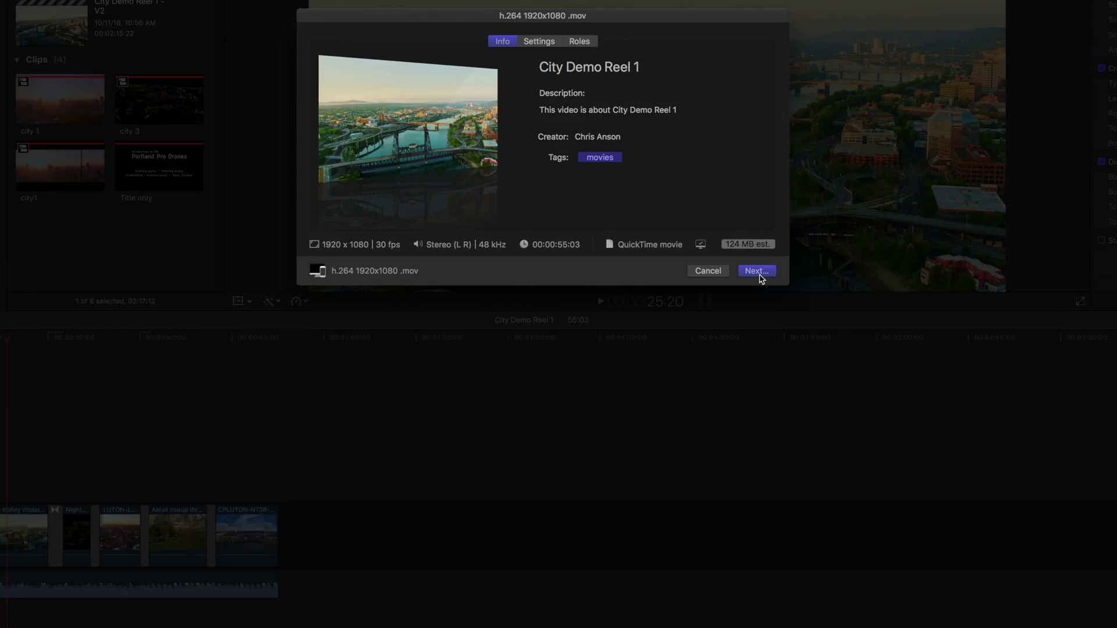
pyautogui.click(831, 460)
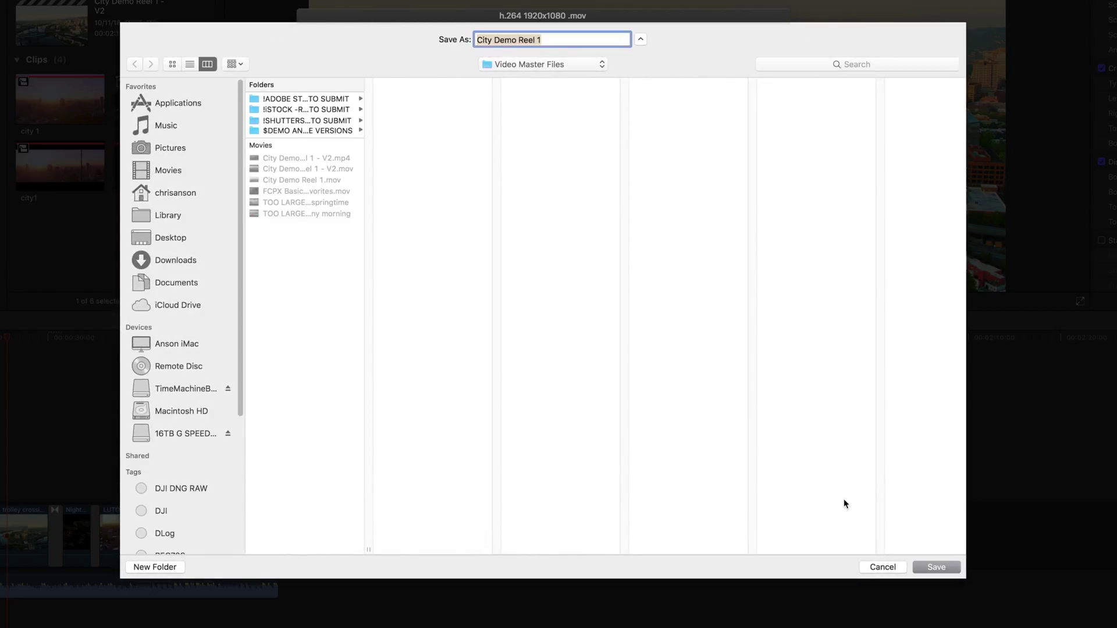
pyautogui.click(937, 566)
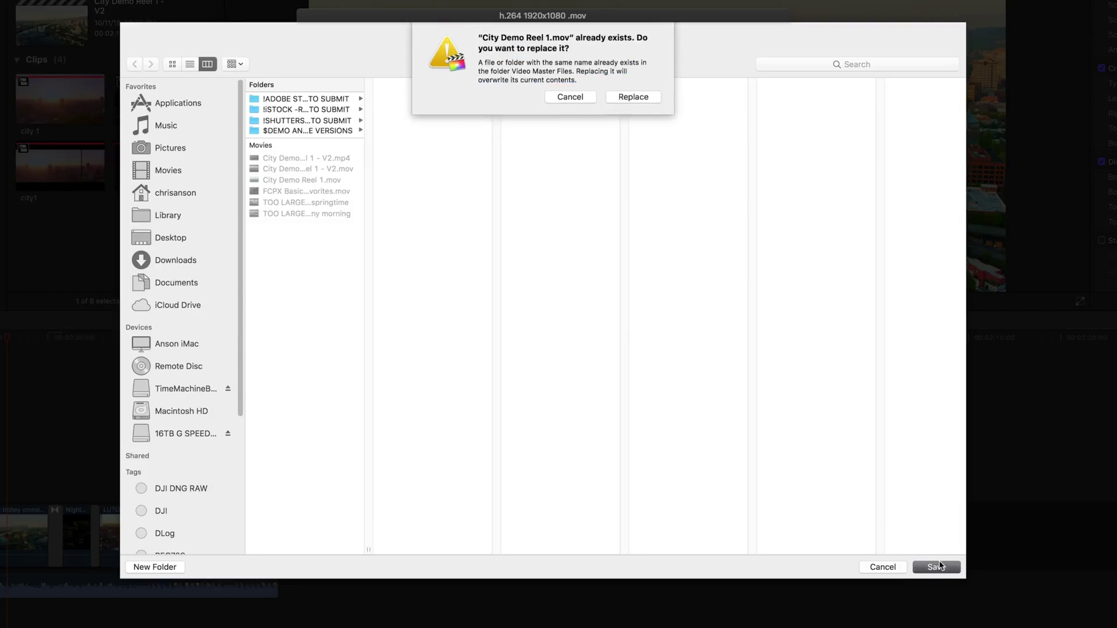
pyautogui.click(591, 98)
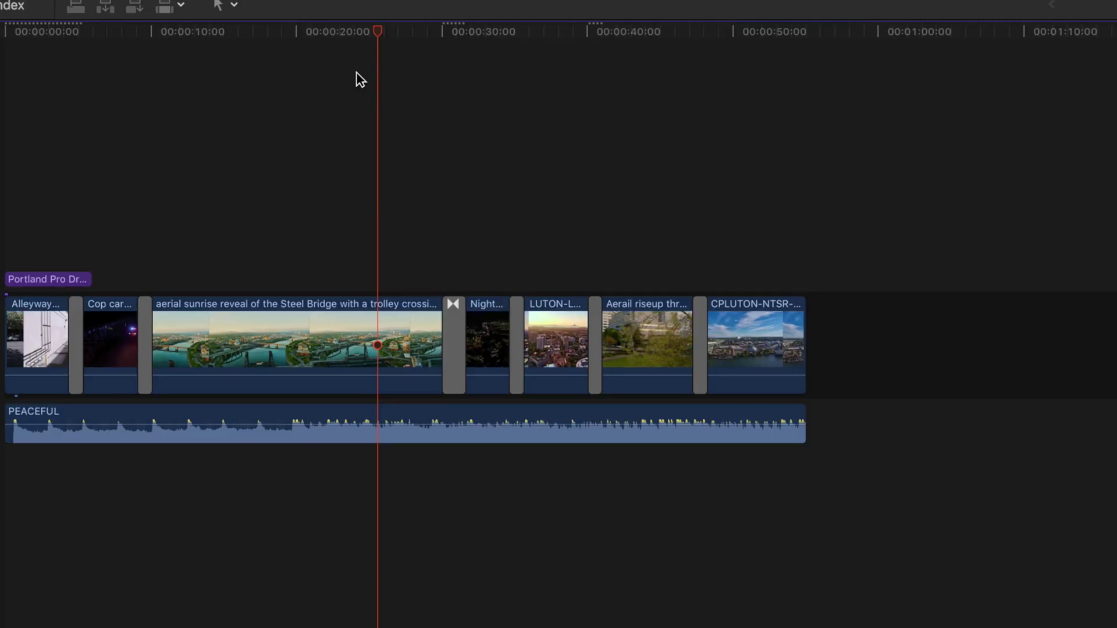
# Step: With the Range Selection tool, mark a 22:29 range from the bridge shot into LUTON, then return to Select
pyautogui.press('r')
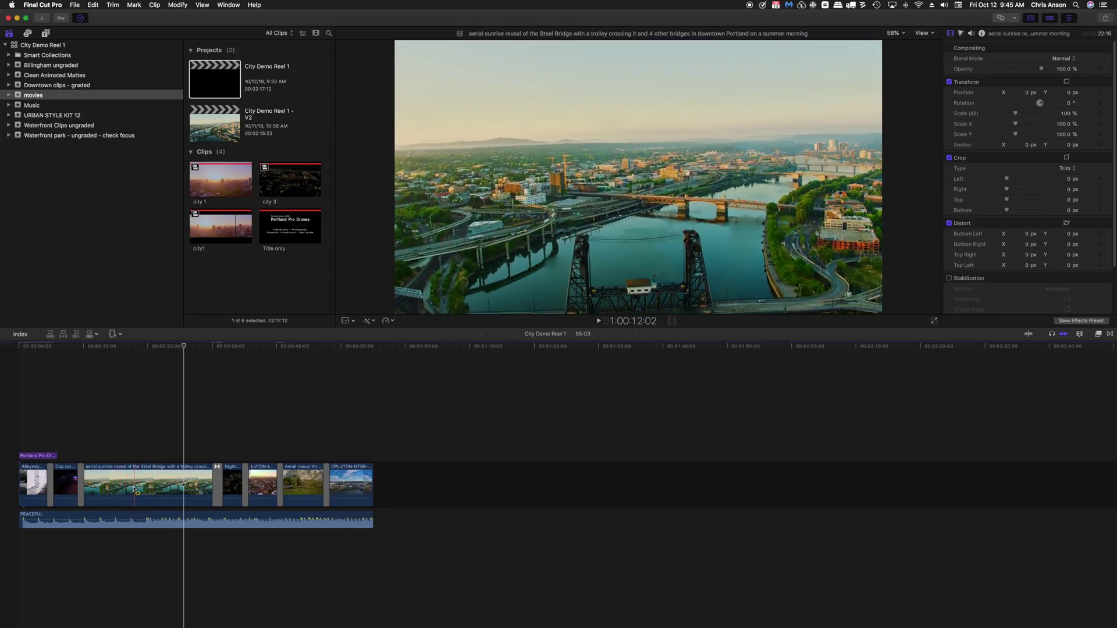
pyautogui.moveTo(113, 490); pyautogui.dragTo(260, 499)
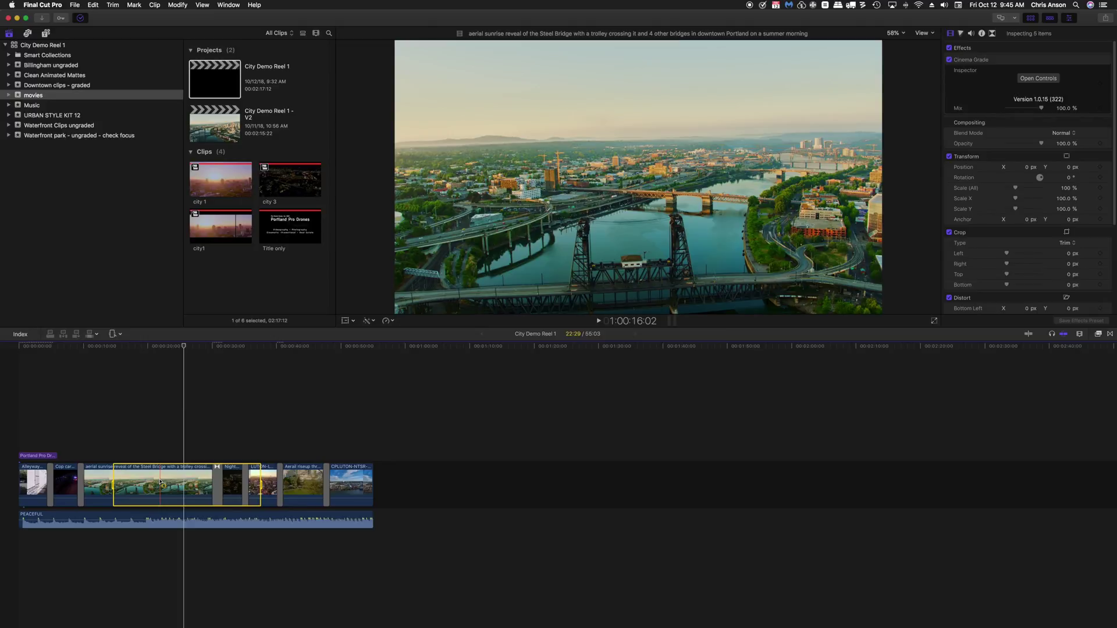
pyautogui.press('a')
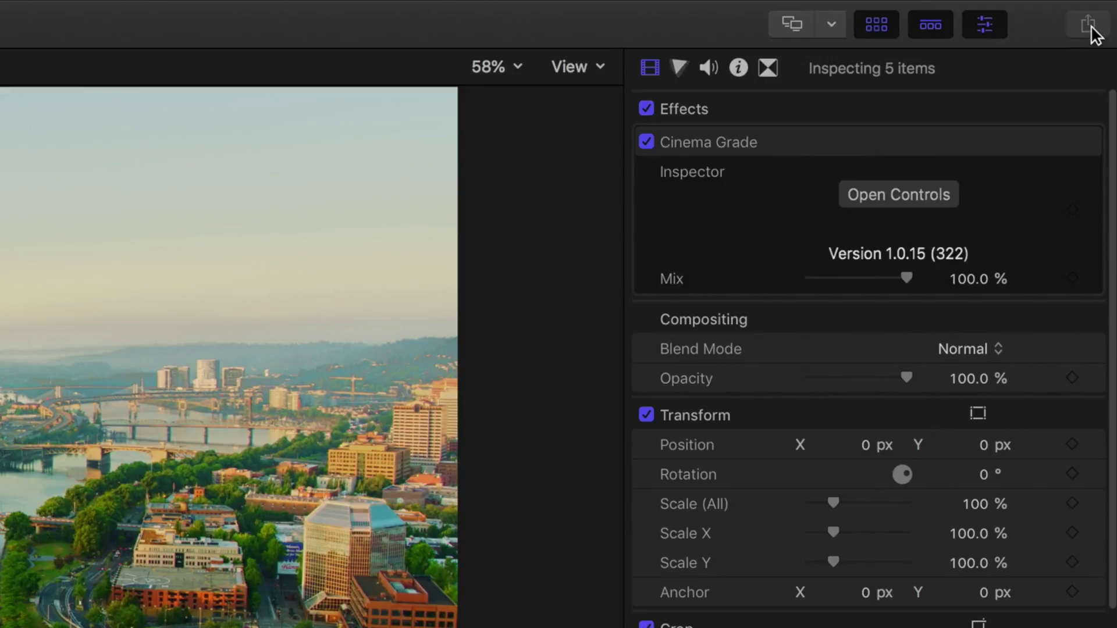
# Step: Export the range with h.264 1920x1080 .mov as 'City Demo Reel 1 - range' and start playing it
pyautogui.click(1104, 19)
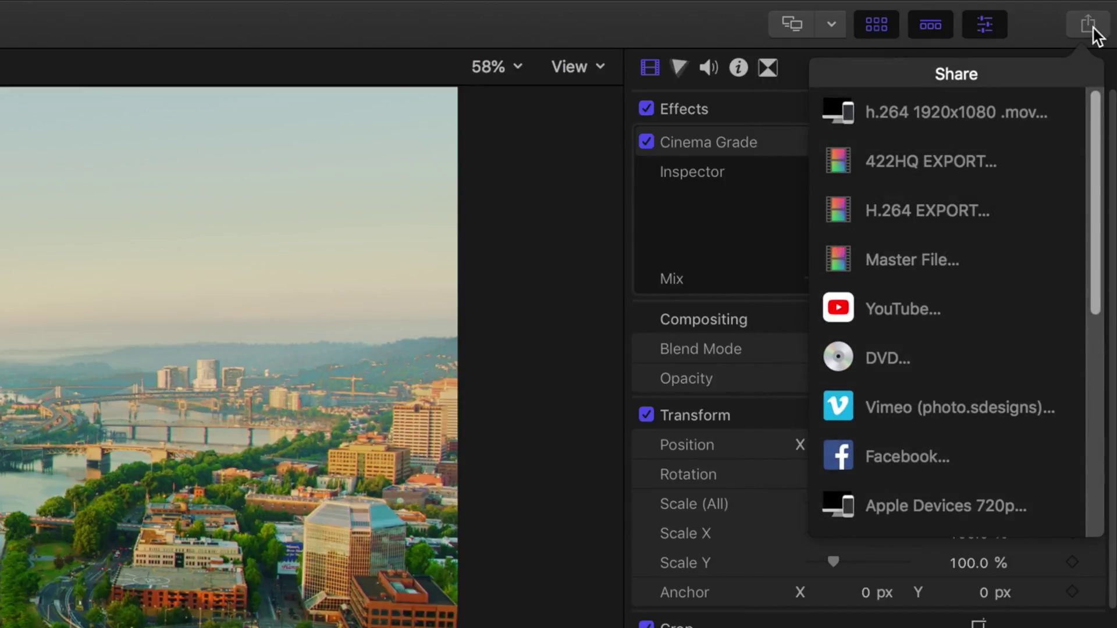
pyautogui.click(937, 111)
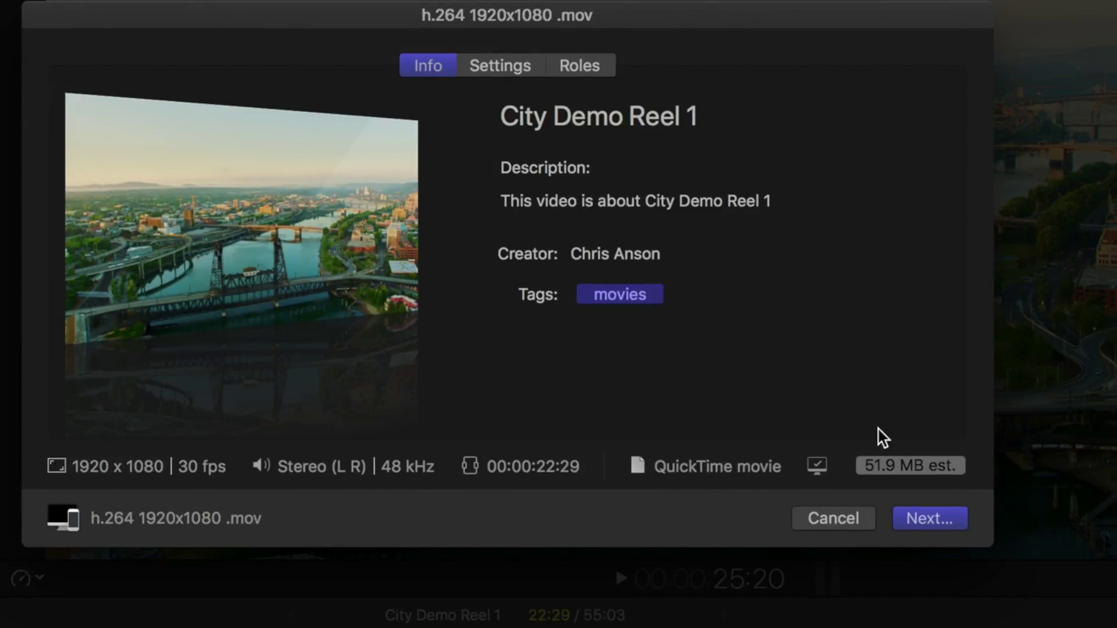
pyautogui.click(928, 523)
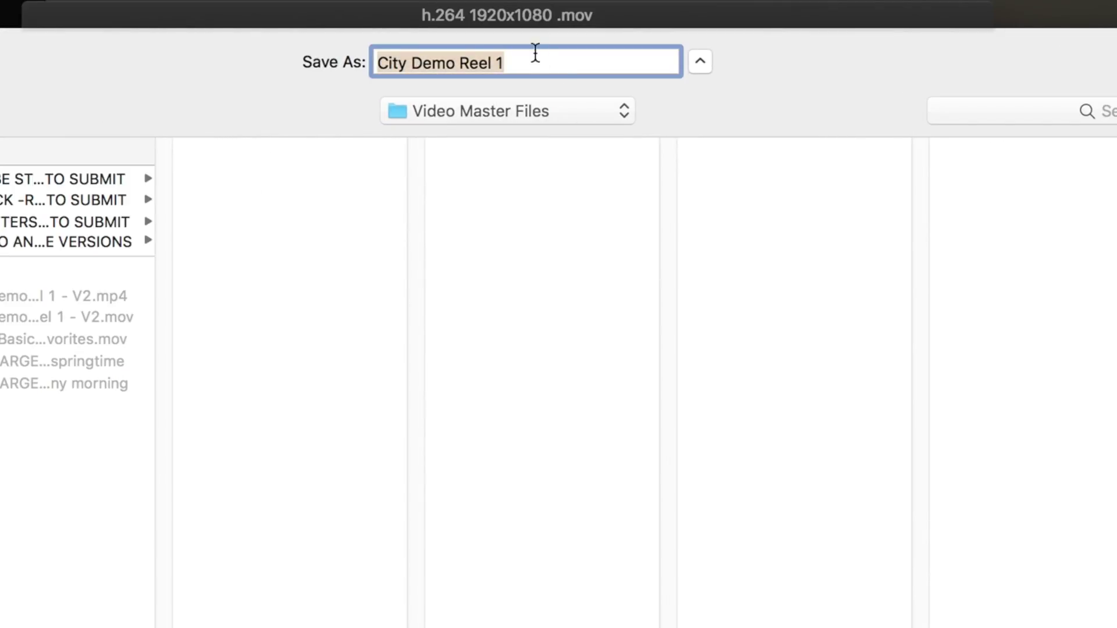
pyautogui.click(535, 58)
pyautogui.write('- ran')
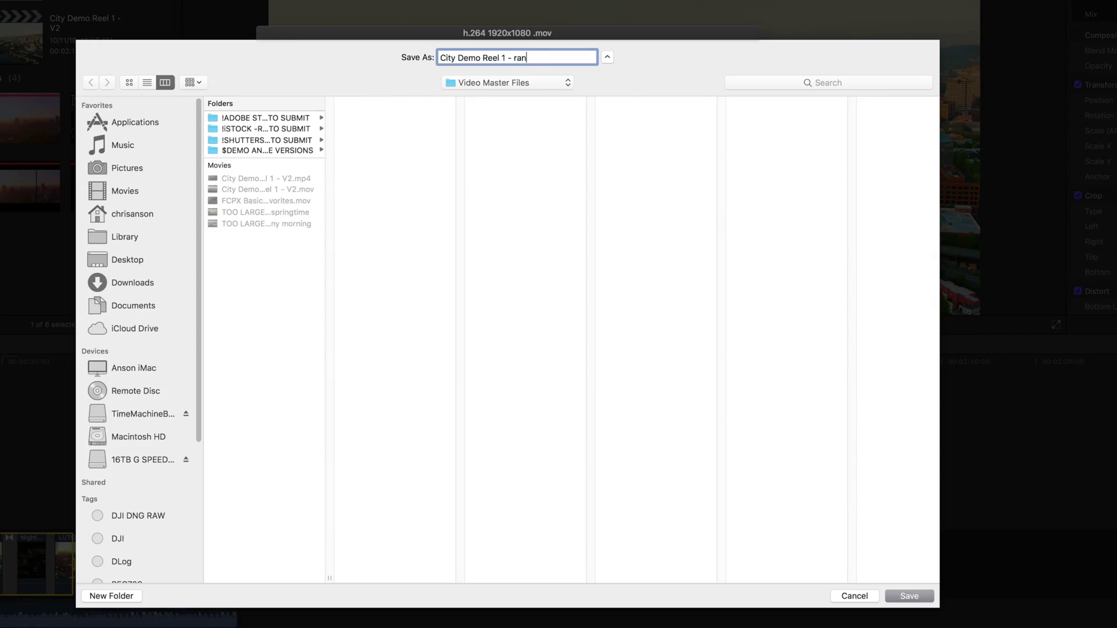
pyautogui.write('ge')
pyautogui.press('Return')
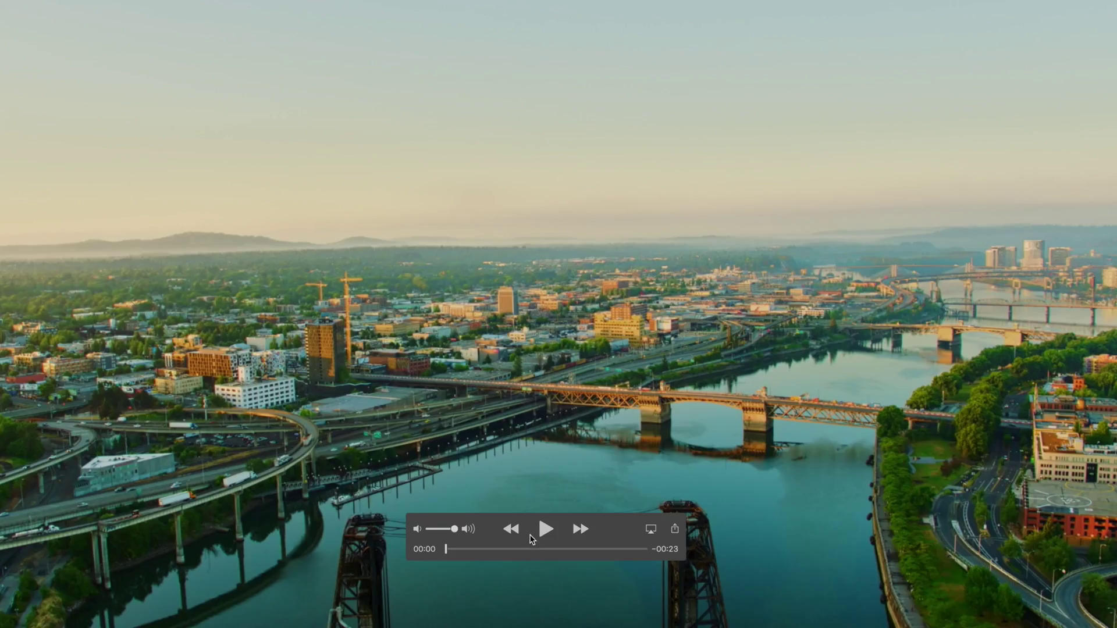
pyautogui.click(546, 530)
# Step: Rewind the exported range movie to its start in QuickTime Player
pyautogui.click(446, 550)
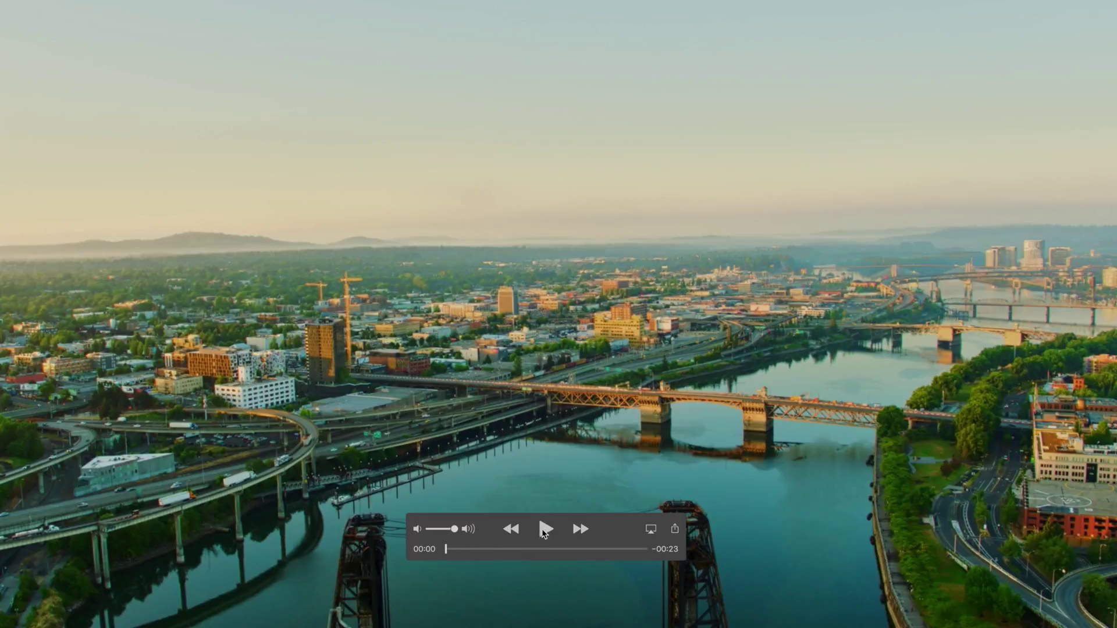